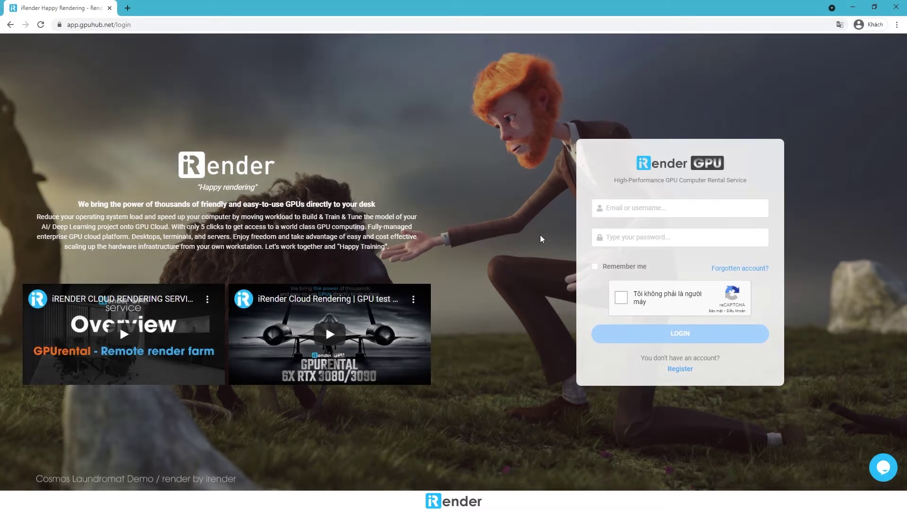
Log in to iRender GPU with username, password and the reCAPTCHA check.
click(618, 208)
text(hoang)
key(Tab)
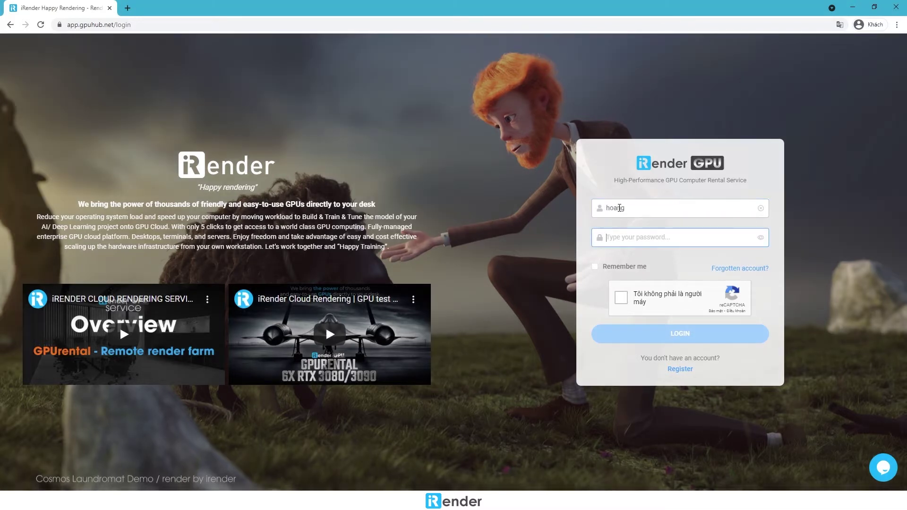
text(****)
click(621, 297)
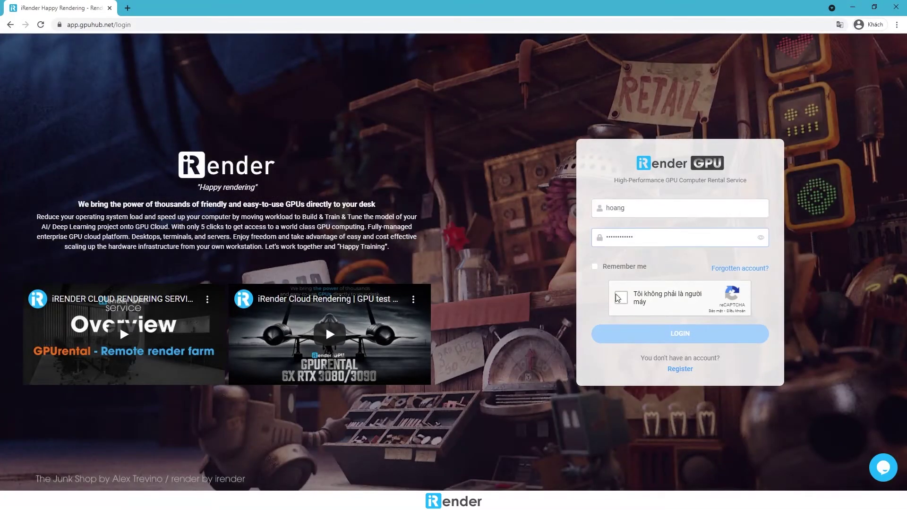
click(632, 332)
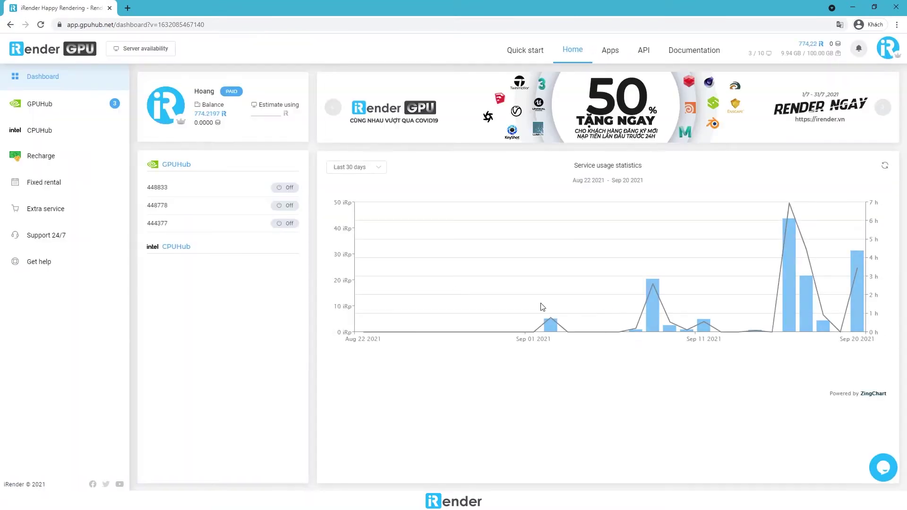
Open GPUHub and browse the single-card, 4×RTX 3080 and 4×RTX 3090 image packages without creating one.
click(67, 135)
click(62, 109)
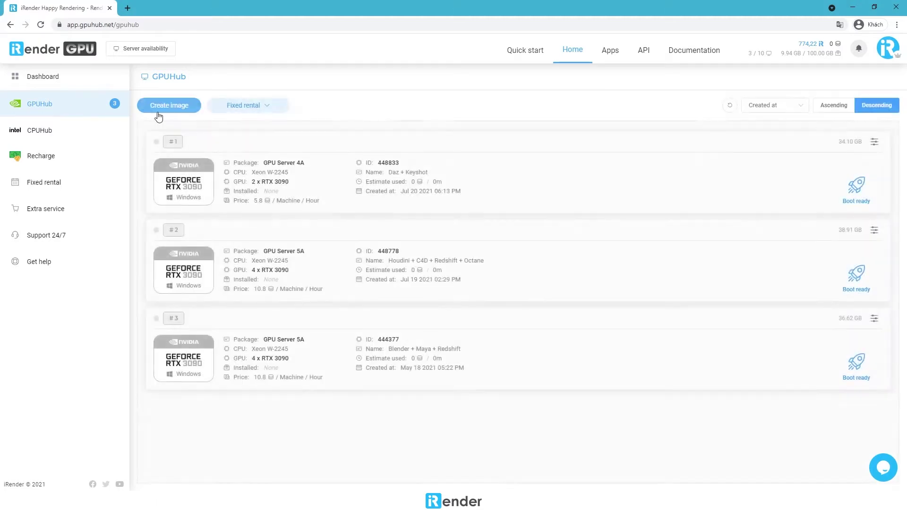
click(159, 106)
click(488, 154)
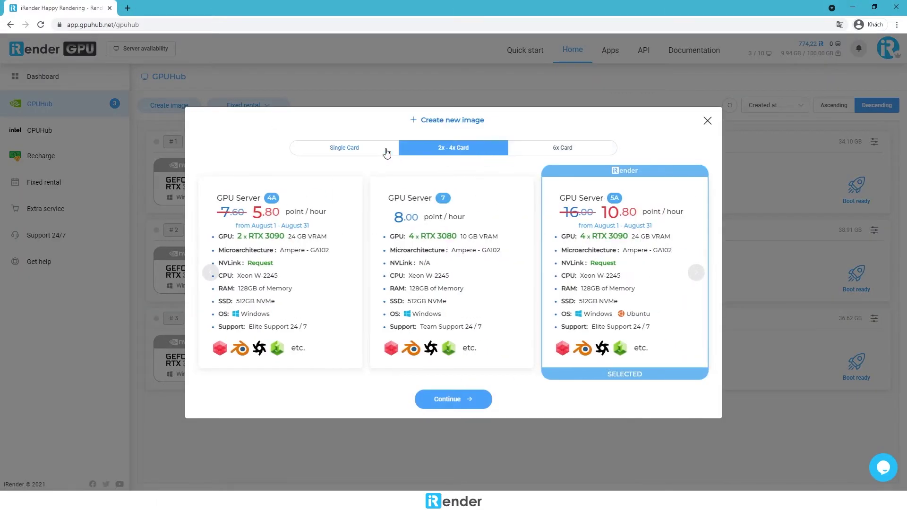
click(386, 150)
click(440, 150)
click(473, 216)
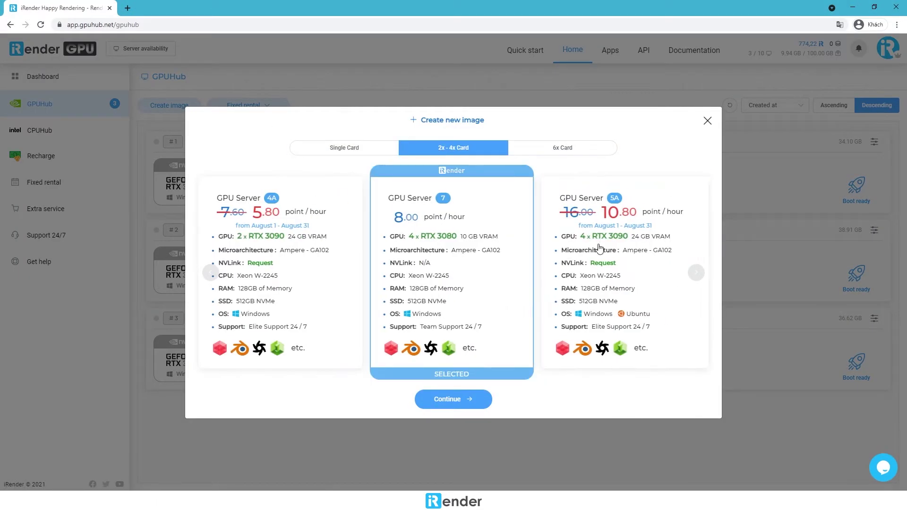
click(599, 250)
click(708, 120)
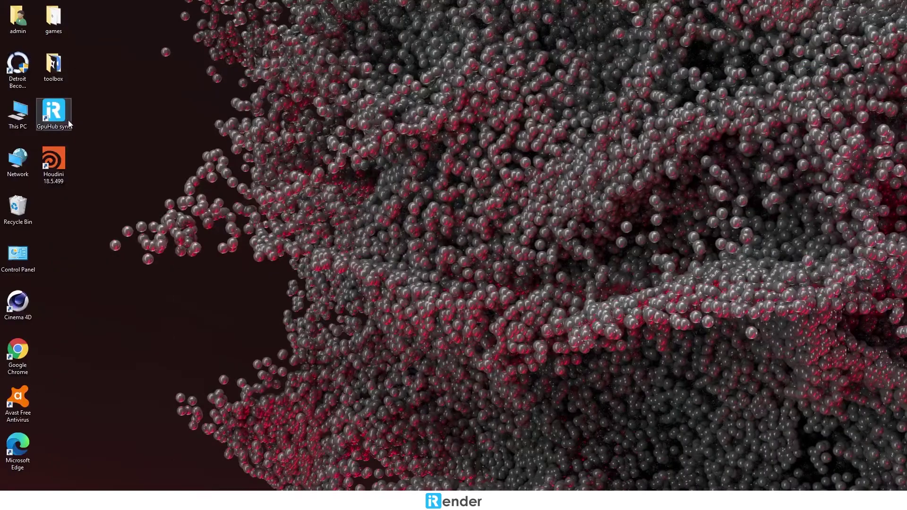
Drag the SunRise folder into GpuHub Sync's Vray folder and clear the finished upload.
double_click(68, 122)
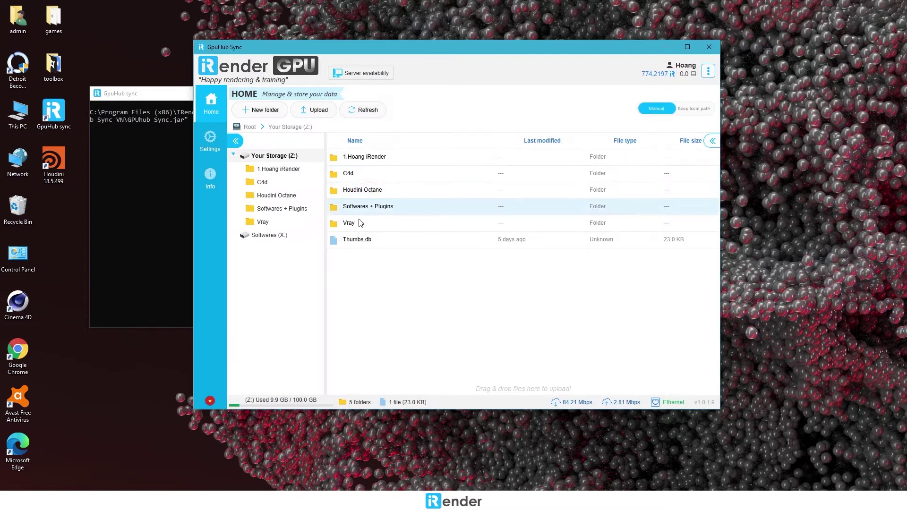
double_click(398, 225)
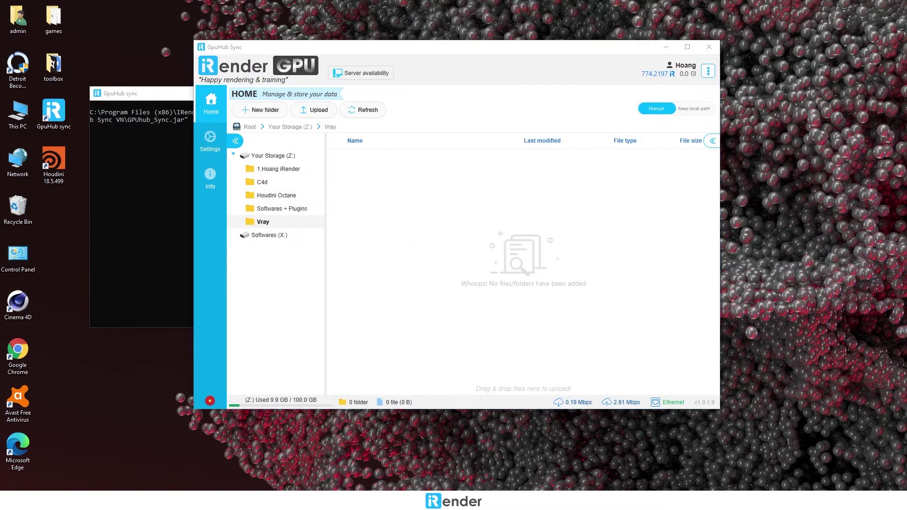
drag(415, 49, 276, 50)
drag(546, 216, 619, 93)
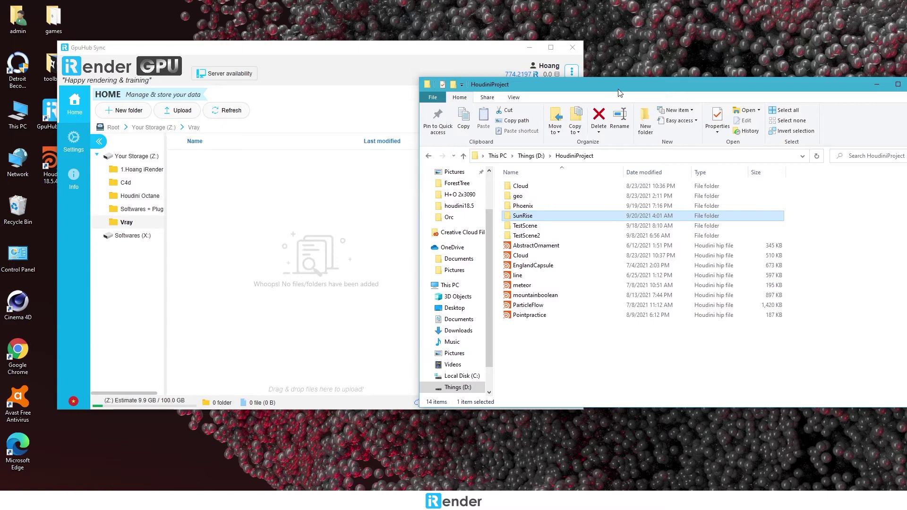
drag(619, 92, 335, 179)
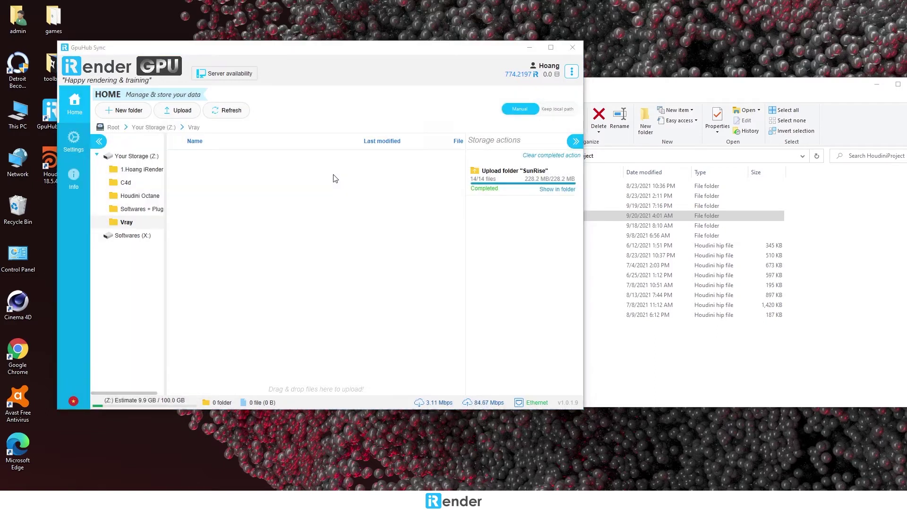
click(552, 156)
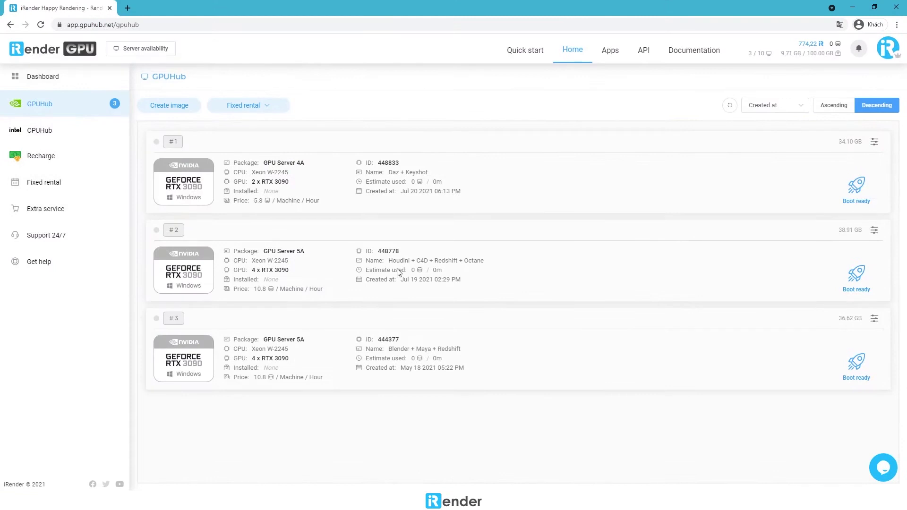
Boot machine #2 and connect to it using the downloaded .rdp file.
click(852, 280)
click(535, 379)
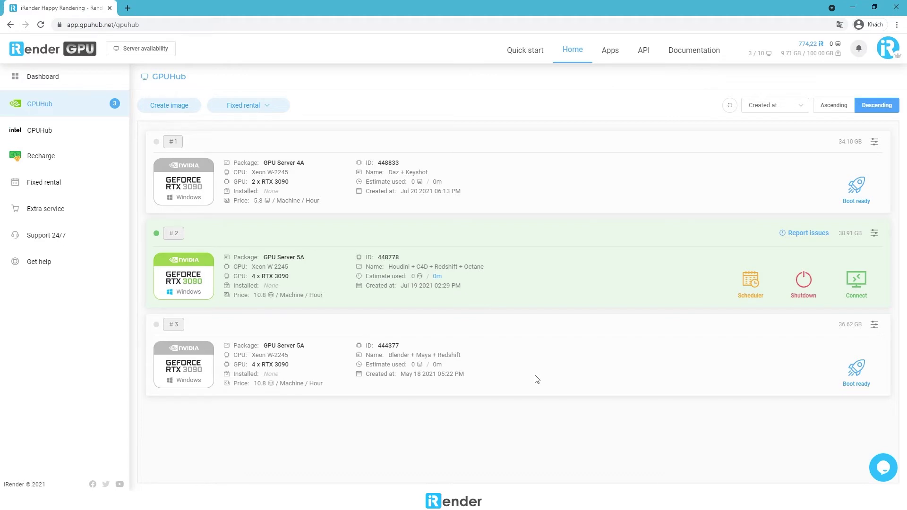
click(853, 284)
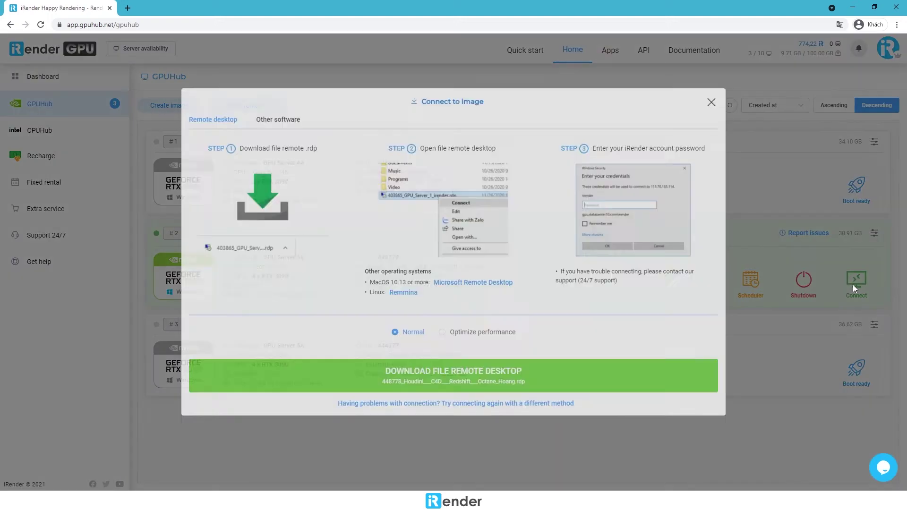
click(584, 396)
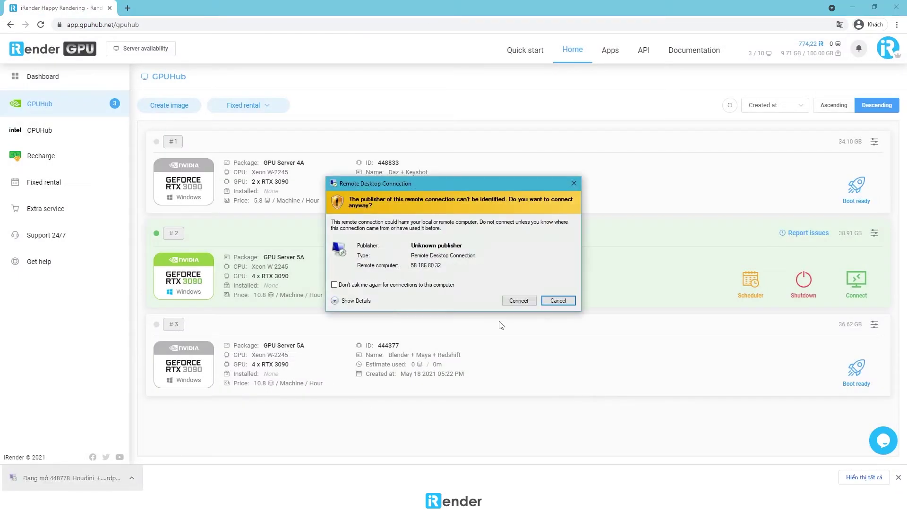
click(500, 300)
text(********)
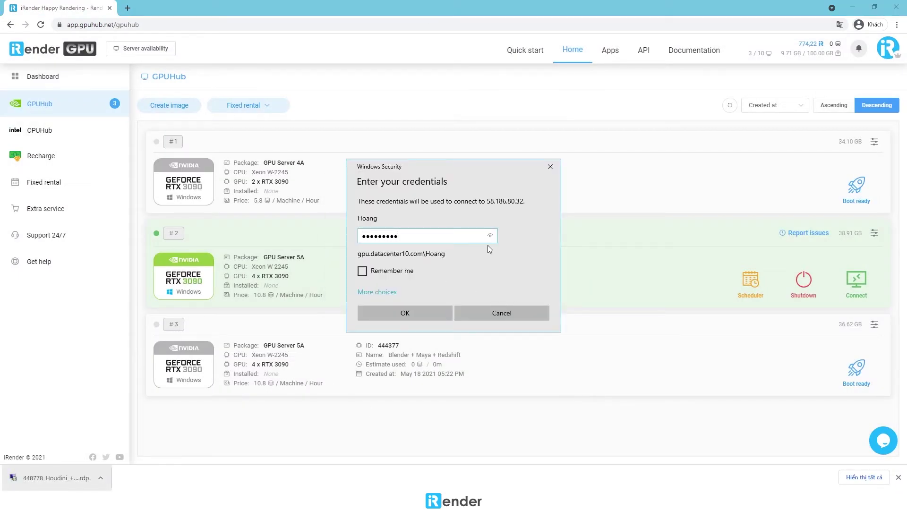
text(**)
click(419, 312)
click(470, 327)
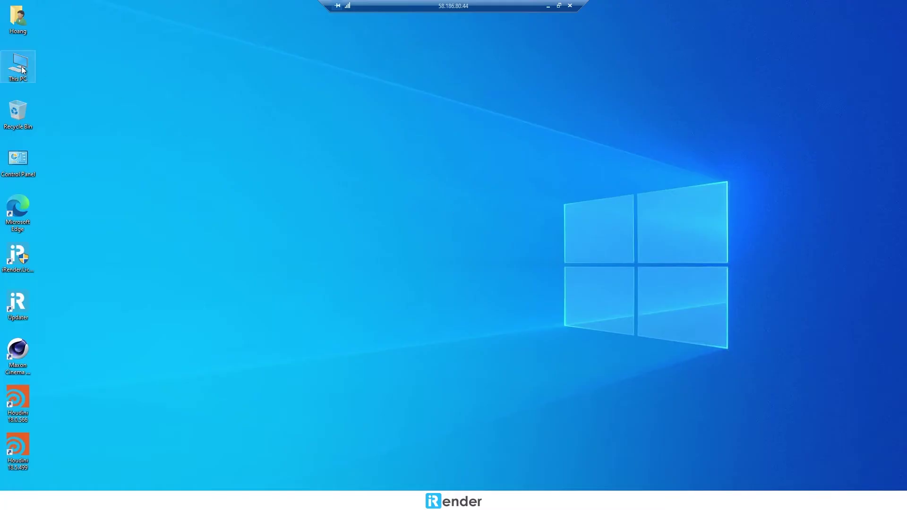
Copy SunRise from Storage (Z:)\Vray onto the remote desktop, then close Explorer.
double_click(18, 68)
click(560, 352)
click(616, 355)
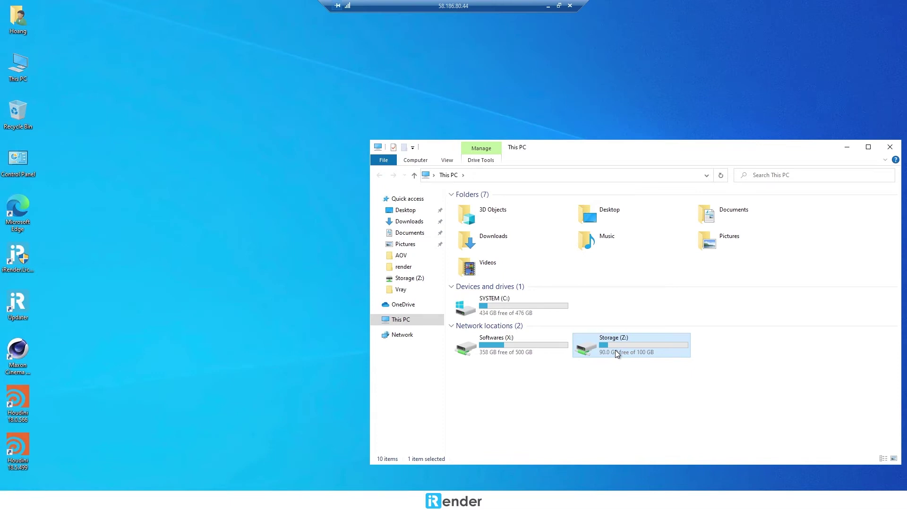
double_click(616, 350)
double_click(487, 246)
click(504, 208)
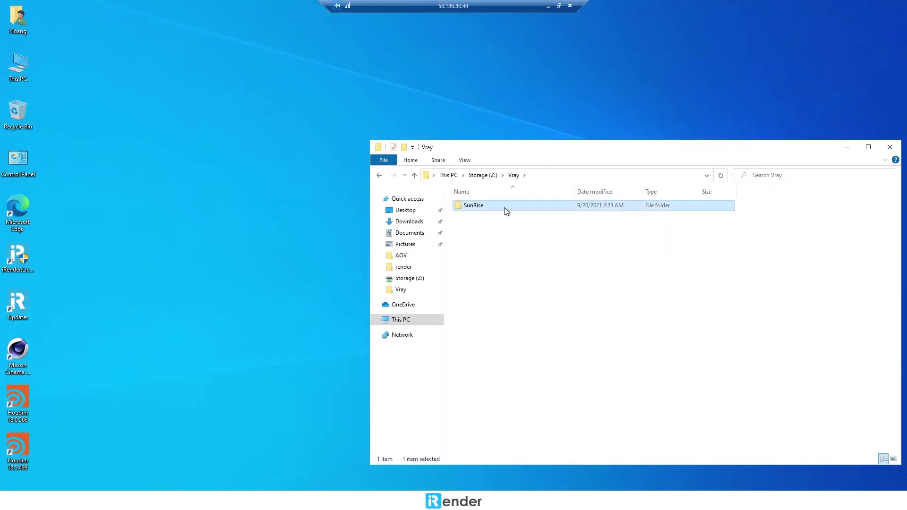
drag(496, 206, 209, 82)
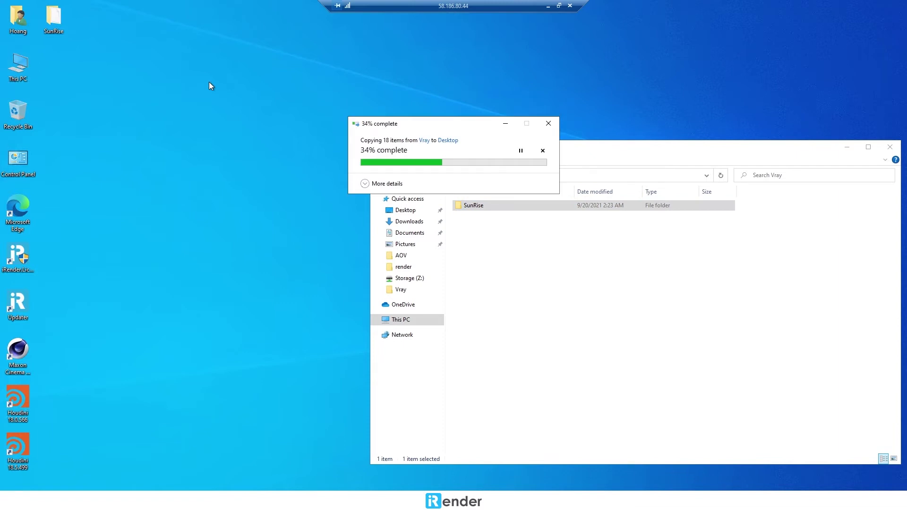
click(891, 147)
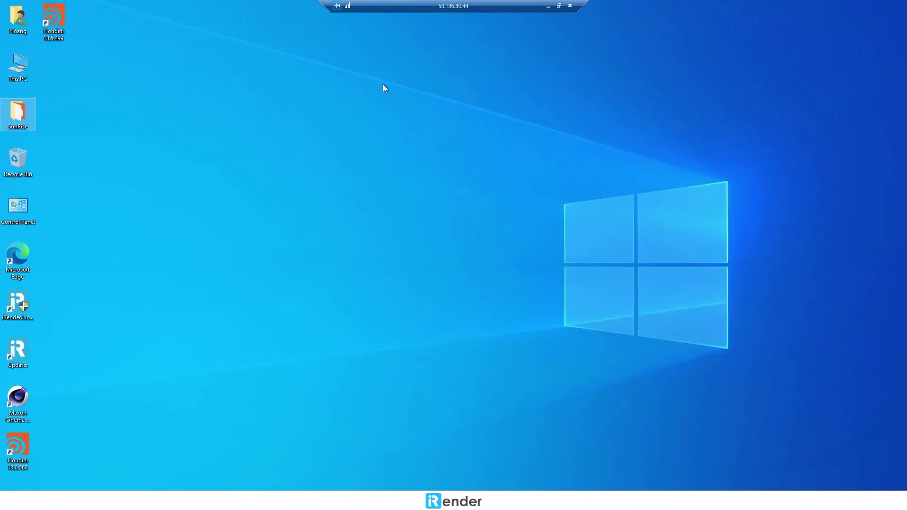
Launch Houdini FX and open the Scene.hip file.
double_click(61, 20)
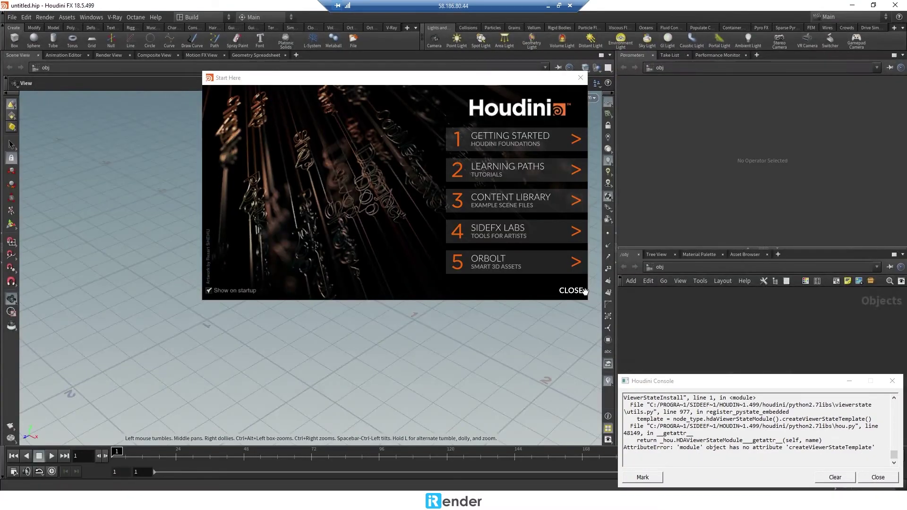
click(586, 291)
click(877, 478)
click(12, 17)
click(25, 35)
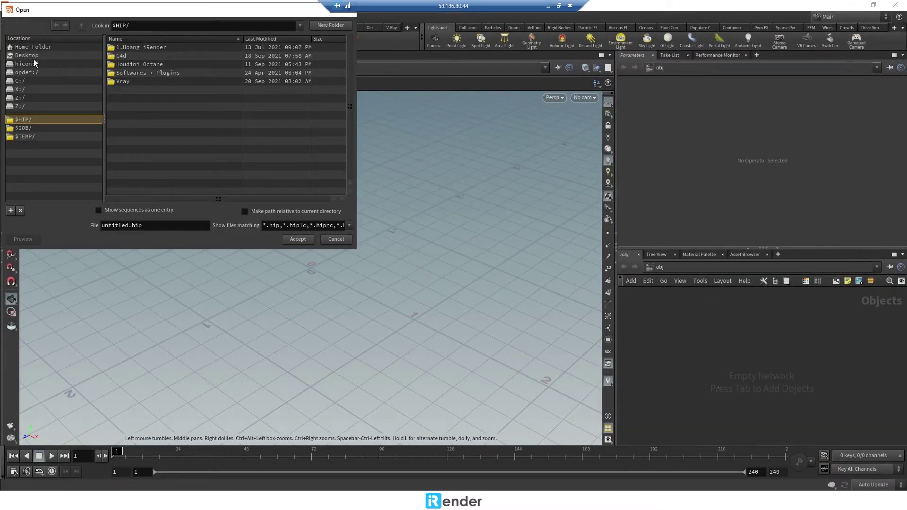
click(131, 80)
click(297, 239)
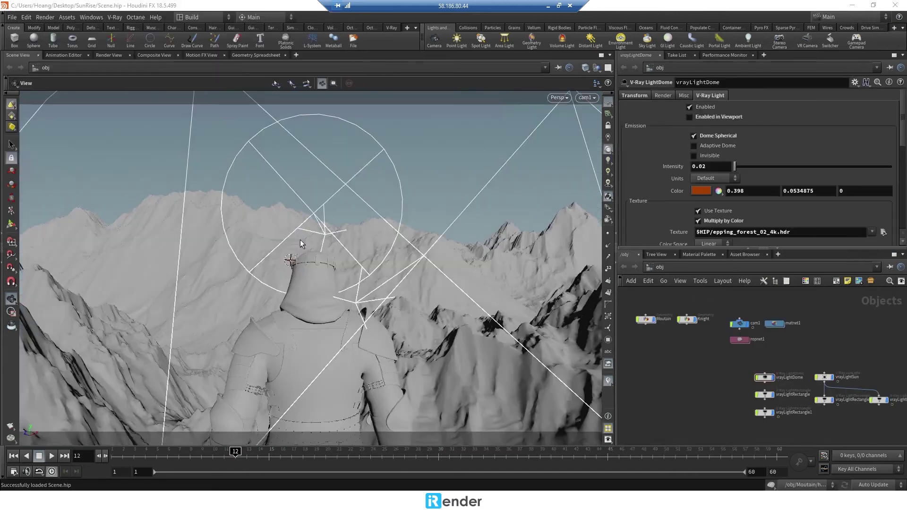
In ropnet1, set V-Ray to render the whole frame range on chosen GPUs to TestVray.
middle_drag(726, 360, 702, 419)
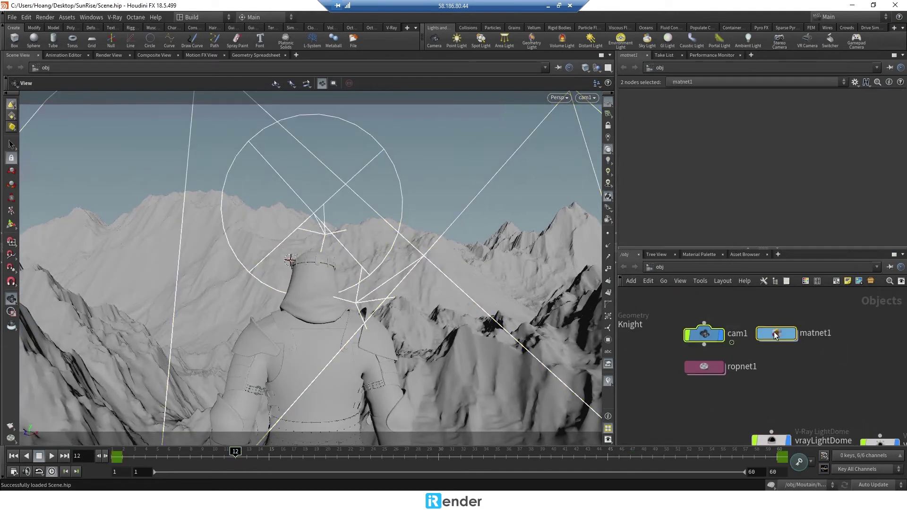
click(692, 364)
double_click(691, 365)
click(733, 109)
click(723, 127)
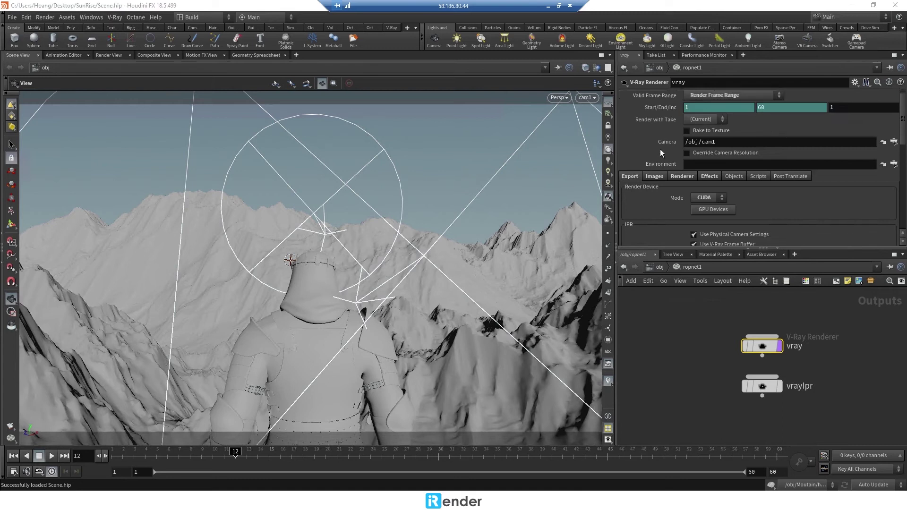
scroll(680, 164, down, 2)
click(713, 186)
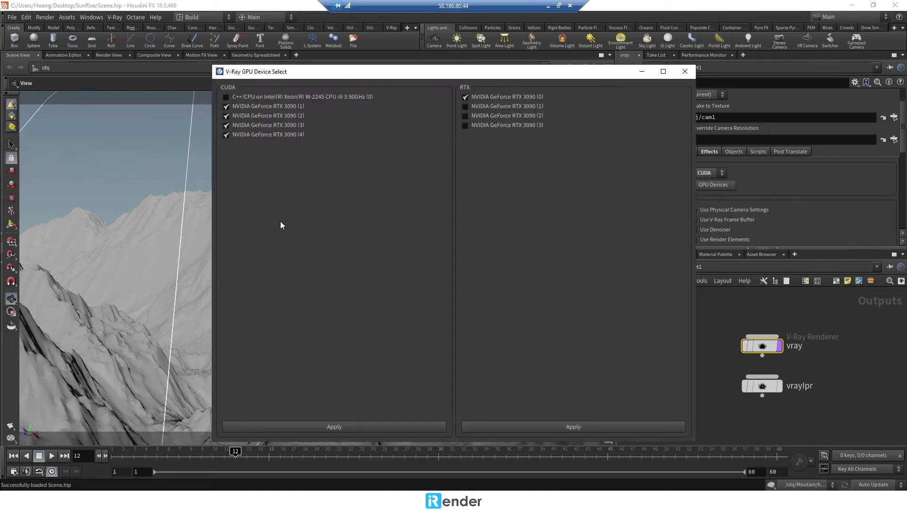
click(597, 199)
scroll(648, 196, down, 2)
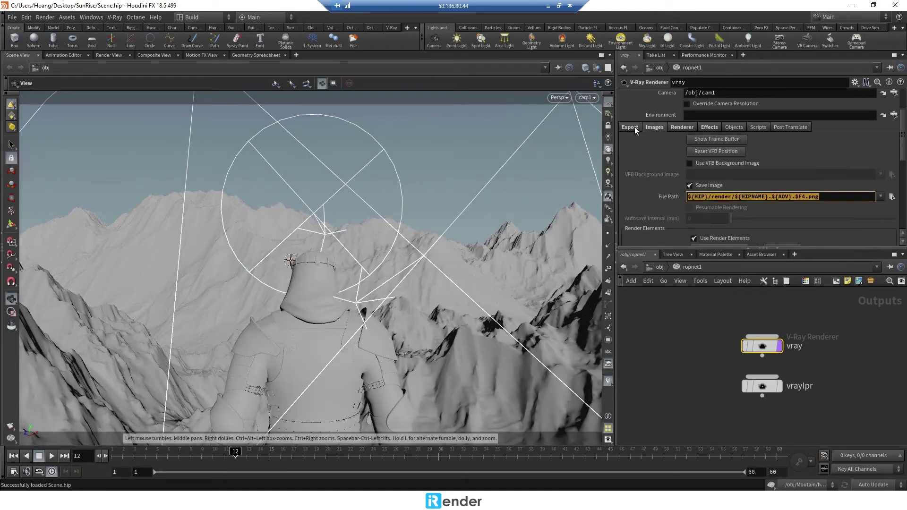
click(892, 196)
click(673, 296)
text(TestVray.$F.png)
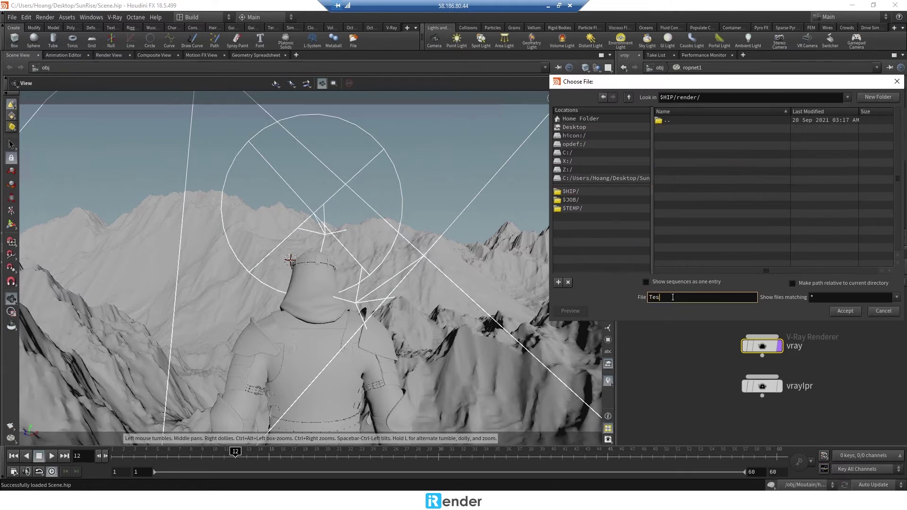
click(848, 313)
Start the V-Ray render from the V-Ray shelf and bring up Task Manager.
key(u)
click(392, 28)
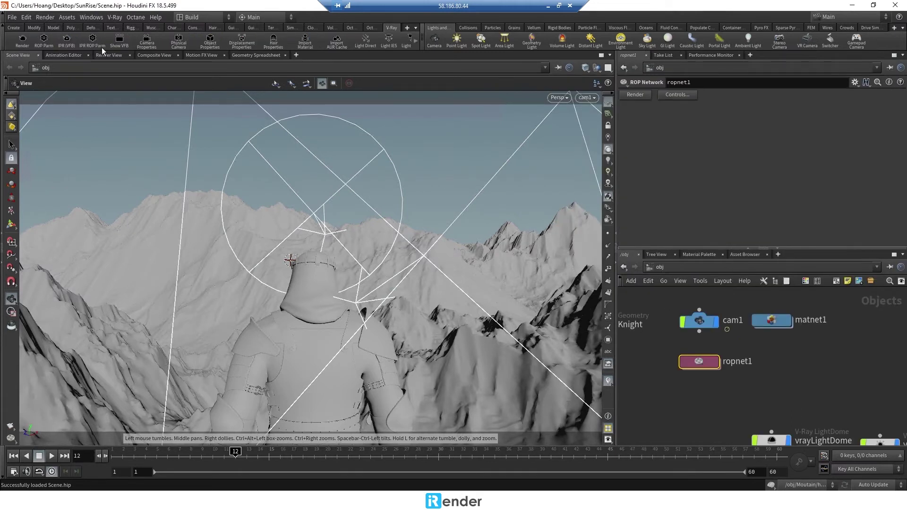
click(70, 41)
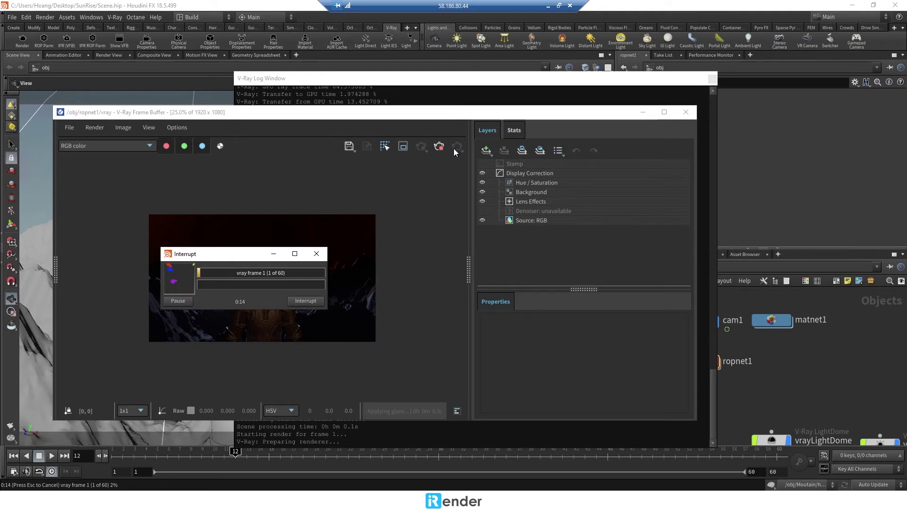
right_click(456, 492)
click(487, 456)
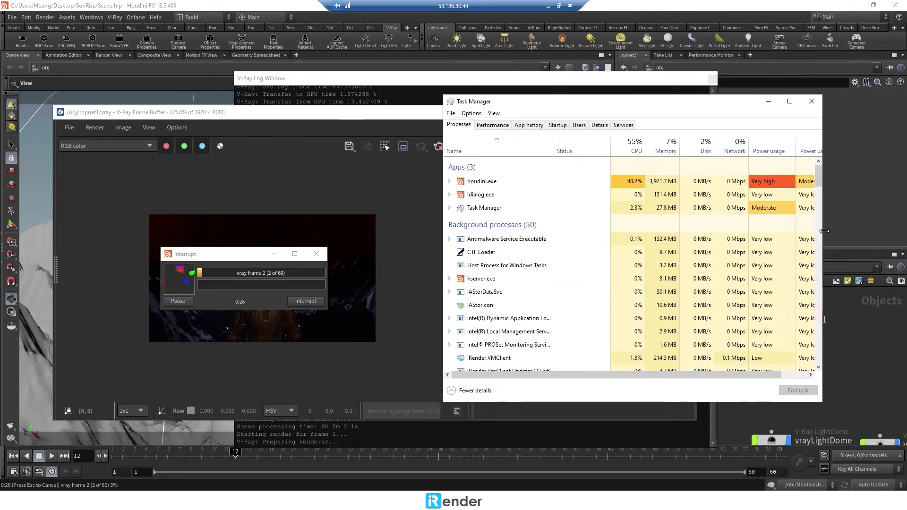
In the Performance view, show GPU 0 and GPU 1 graphs set to Cuda.
click(492, 125)
click(535, 301)
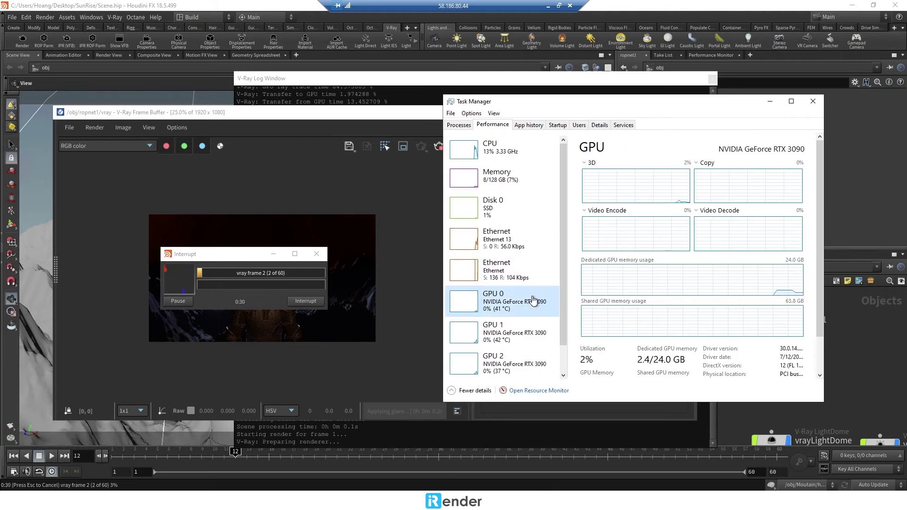
click(719, 211)
click(721, 346)
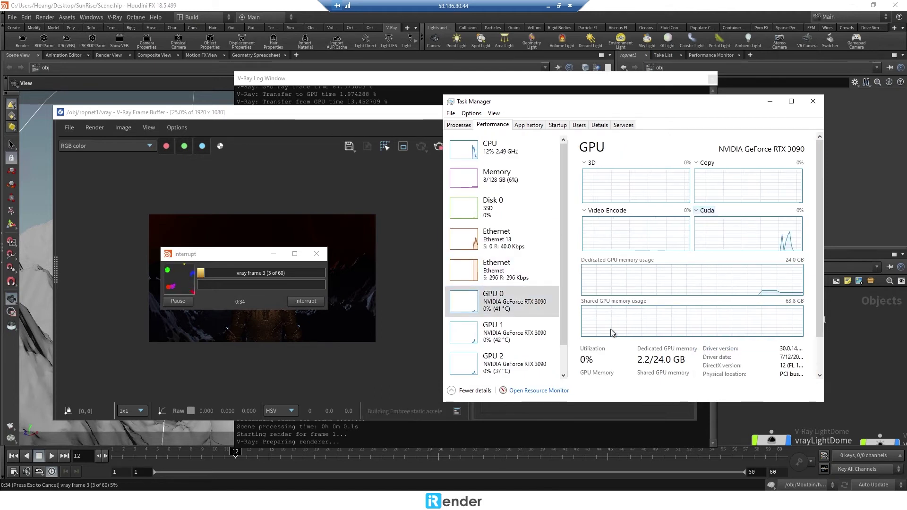
key(Down)
click(720, 211)
click(722, 343)
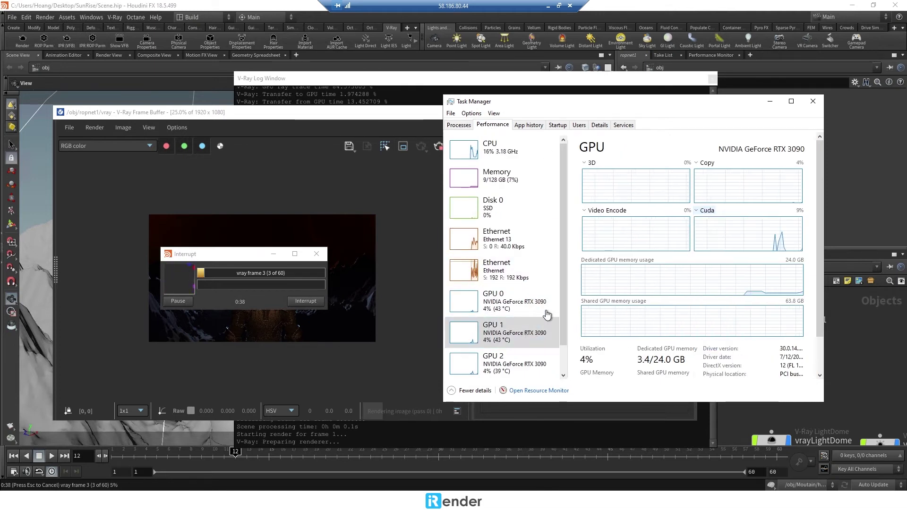
scroll(558, 351, down, 1)
Check Cuda load on GPU 2 and GPU 3, then return to GPU 0 and the render.
click(530, 333)
click(720, 210)
click(722, 343)
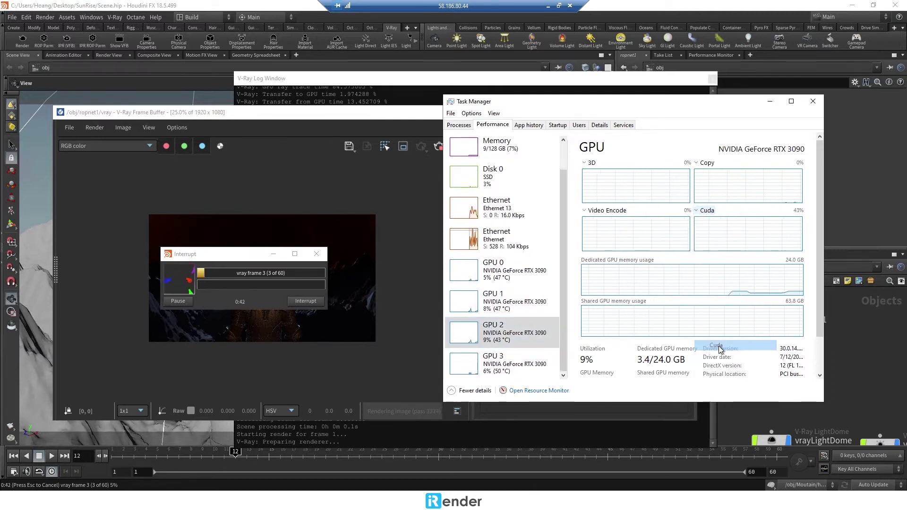
click(530, 362)
click(720, 210)
click(722, 348)
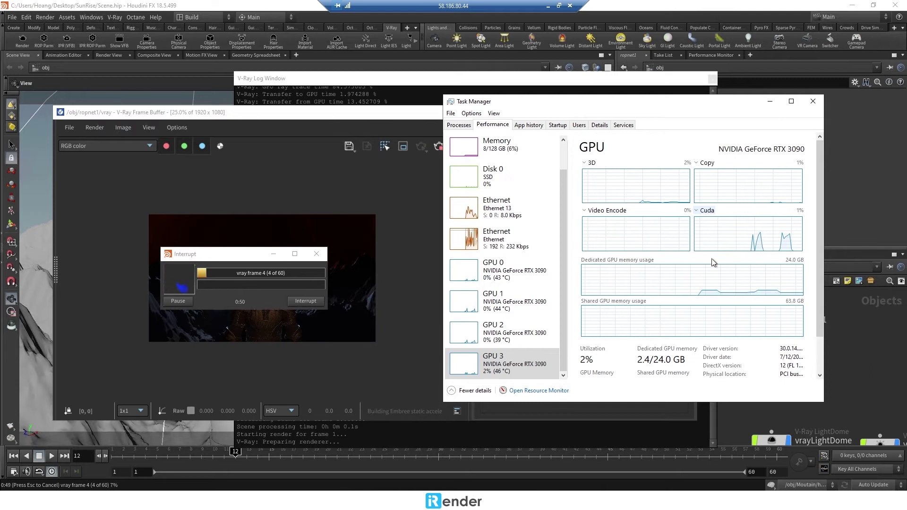
click(539, 273)
click(436, 256)
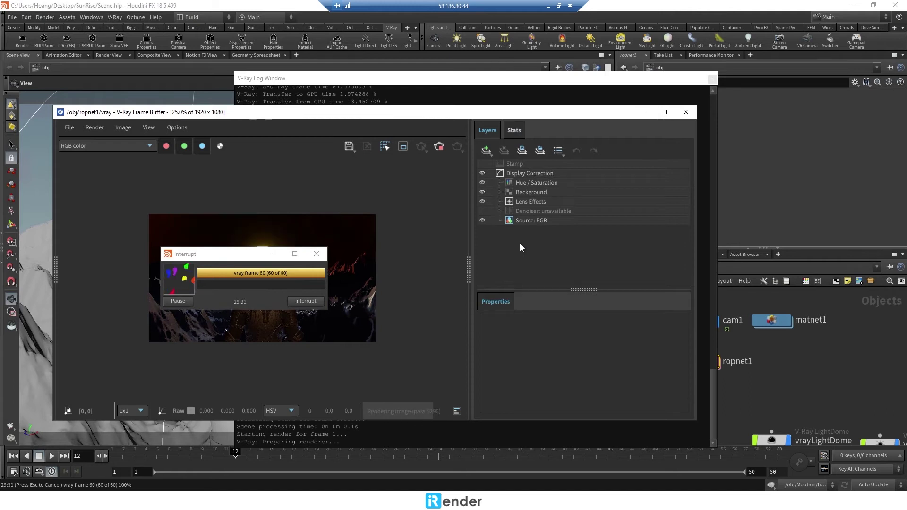
Once frame 60 finishes, close the V-Ray Frame Buffer and quit Houdini.
click(686, 112)
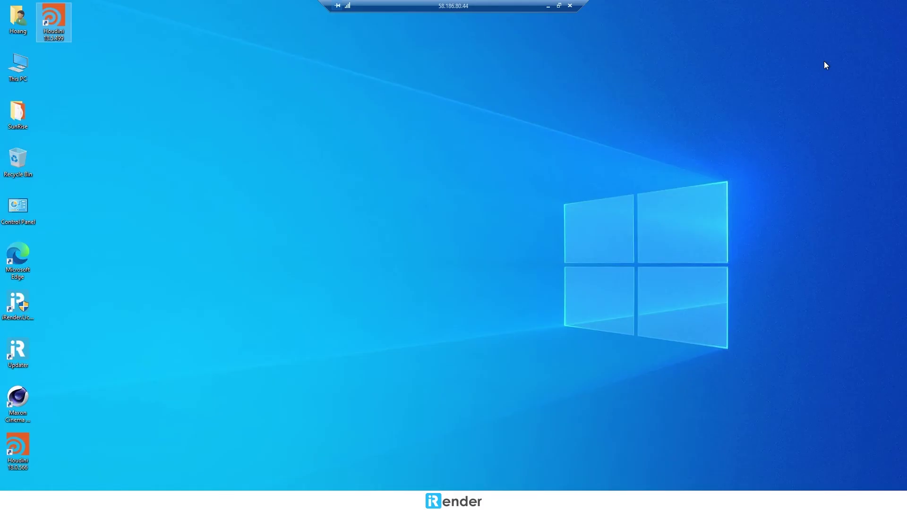
Open the desktop SunRise folder and copy its render output folder.
right_click(825, 64)
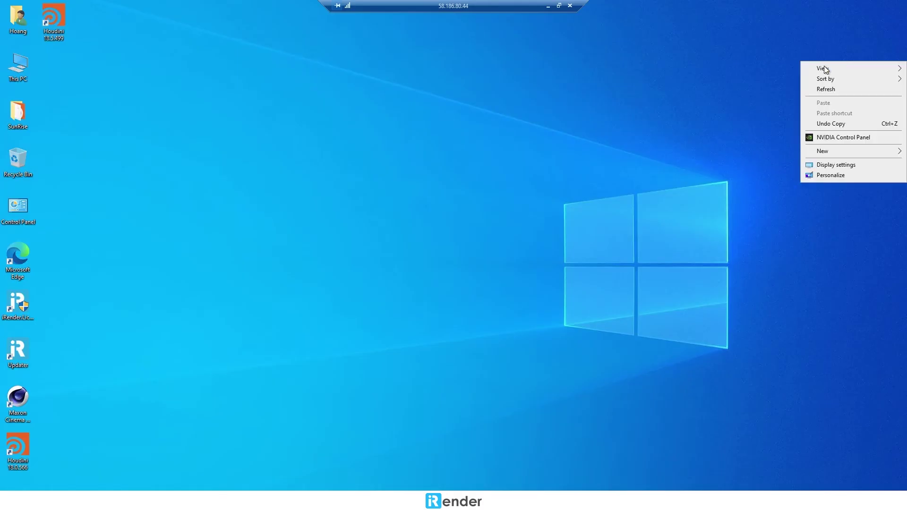
double_click(25, 76)
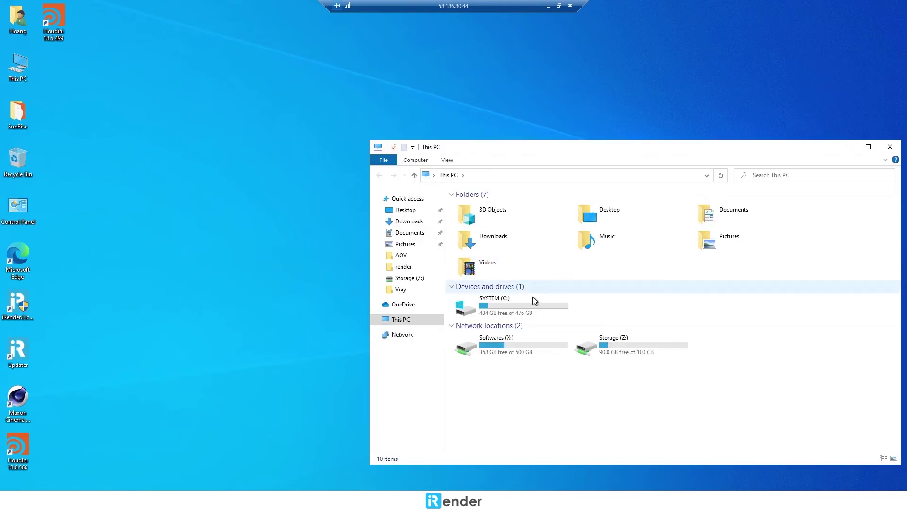
double_click(31, 122)
click(122, 86)
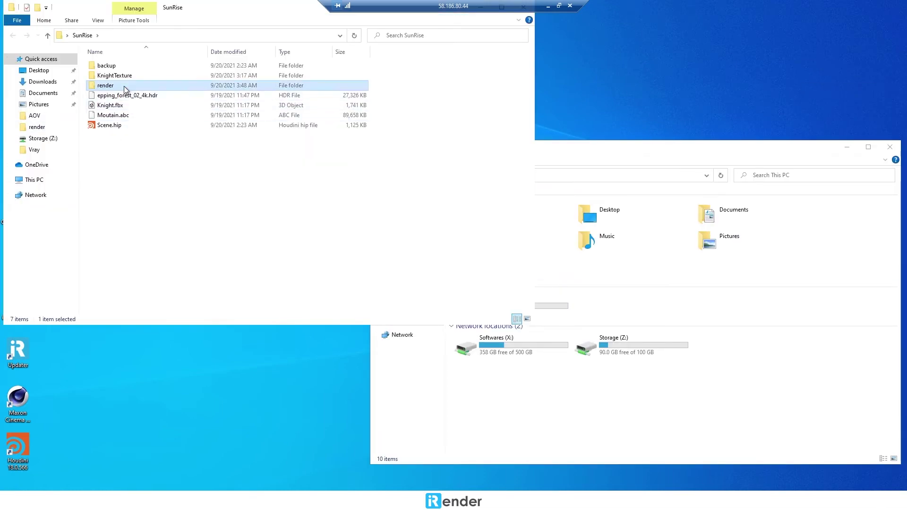
right_click(123, 86)
click(183, 303)
Paste the render folder into Storage (Z:)\Vray.
double_click(608, 342)
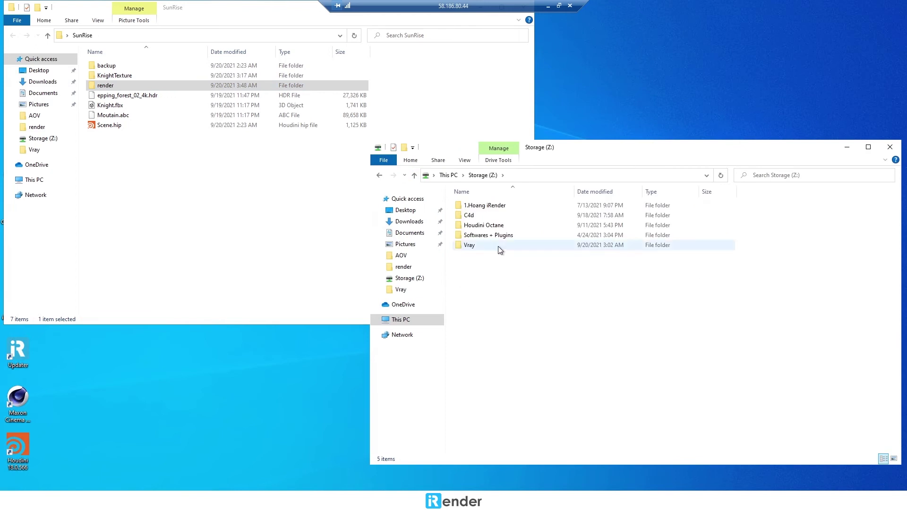
double_click(499, 245)
right_click(496, 228)
click(517, 293)
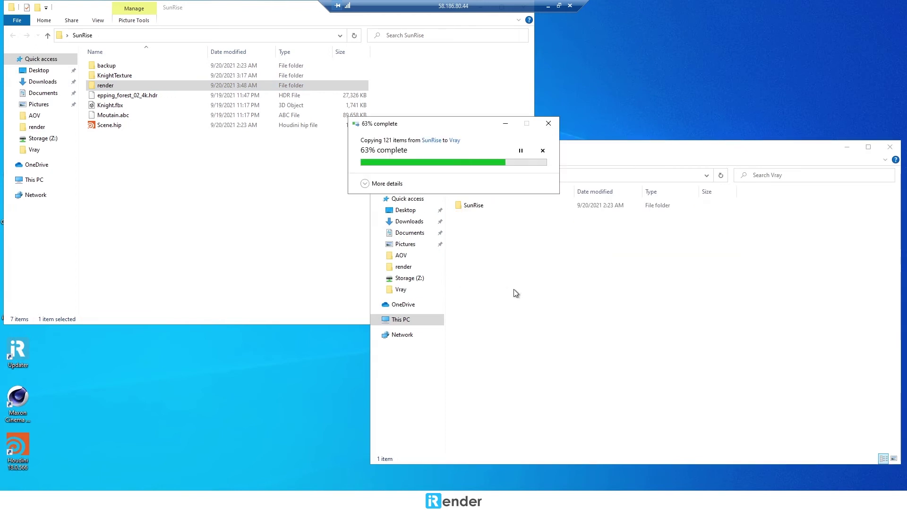
Preview TestVray.50.png as large thumbnails and full-size, then close Explorer and the remote session.
double_click(491, 206)
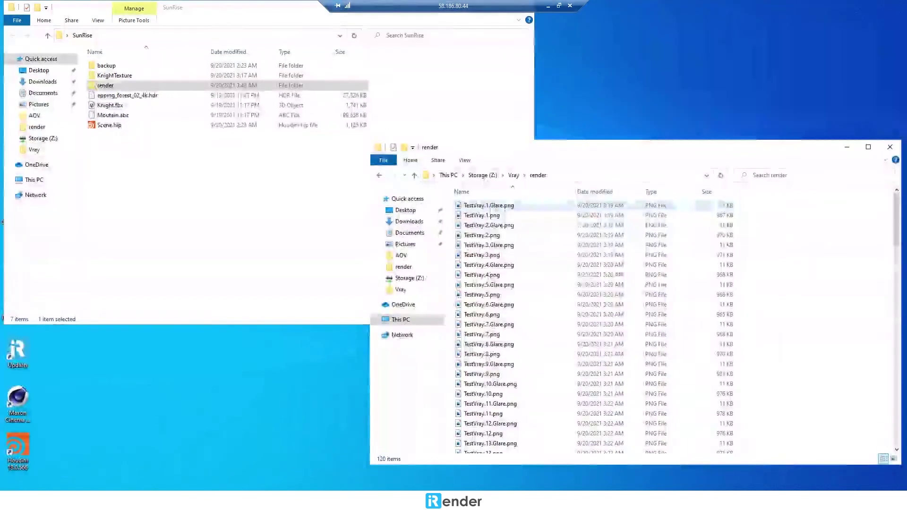
click(894, 459)
scroll(751, 399, down, 5)
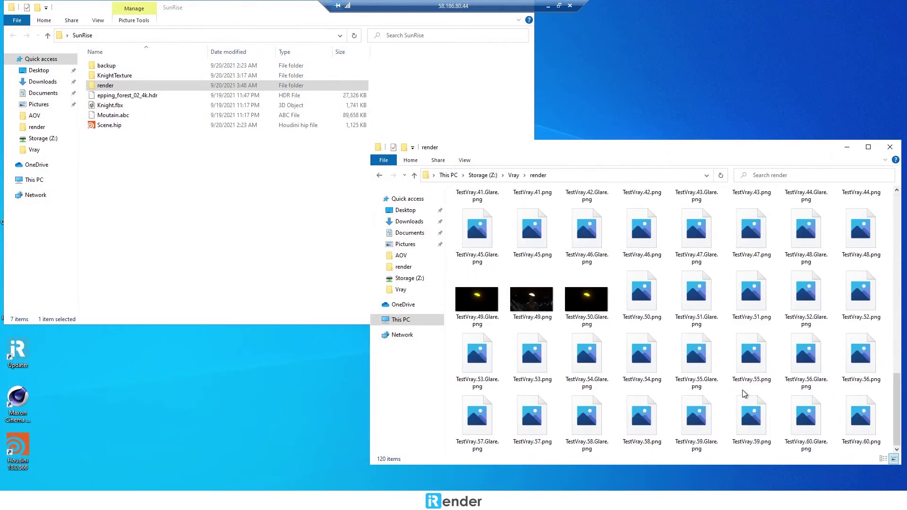
double_click(642, 301)
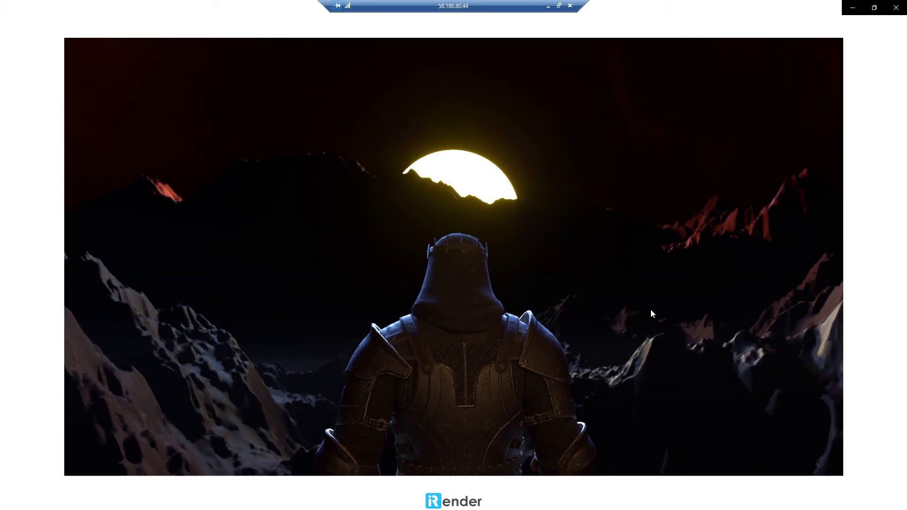
key(alt+F4)
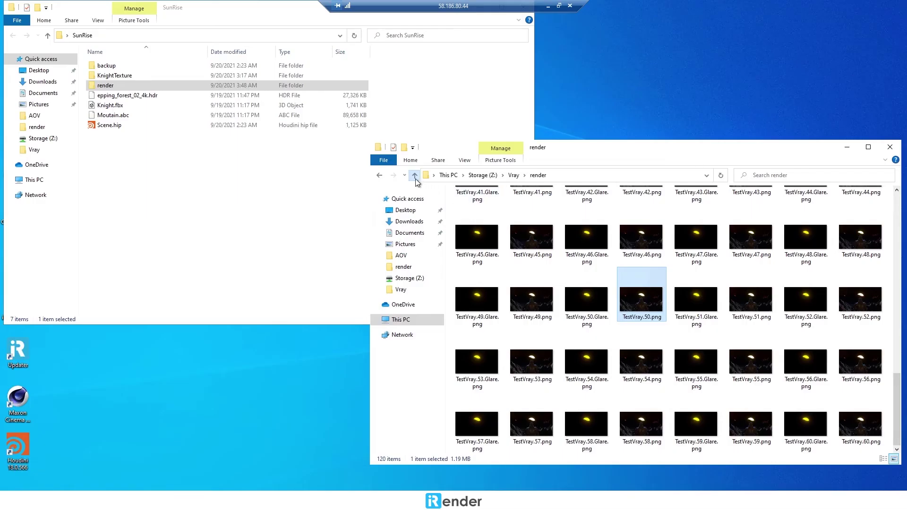
click(415, 178)
click(292, 62)
key(alt+F4)
key(alt+F4)
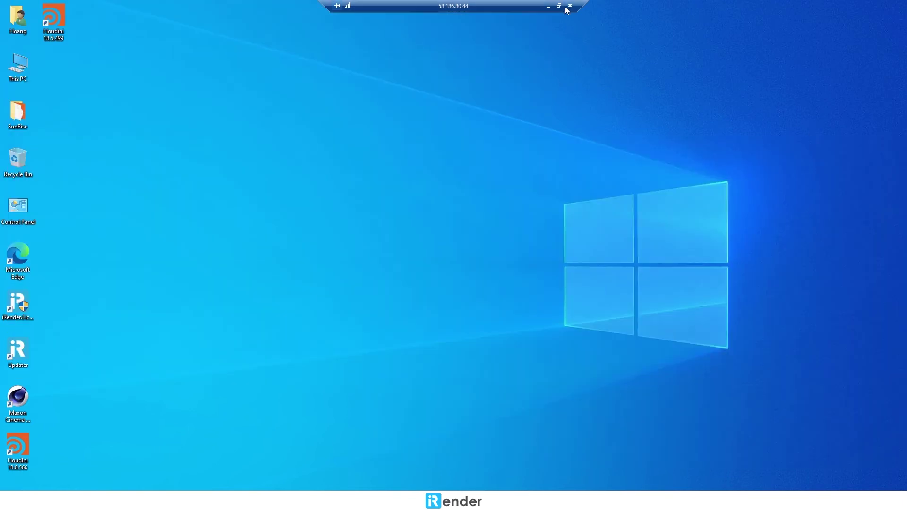
click(569, 6)
Confirm the disconnect, then shut down Houdini machine #2 (#448778).
click(486, 269)
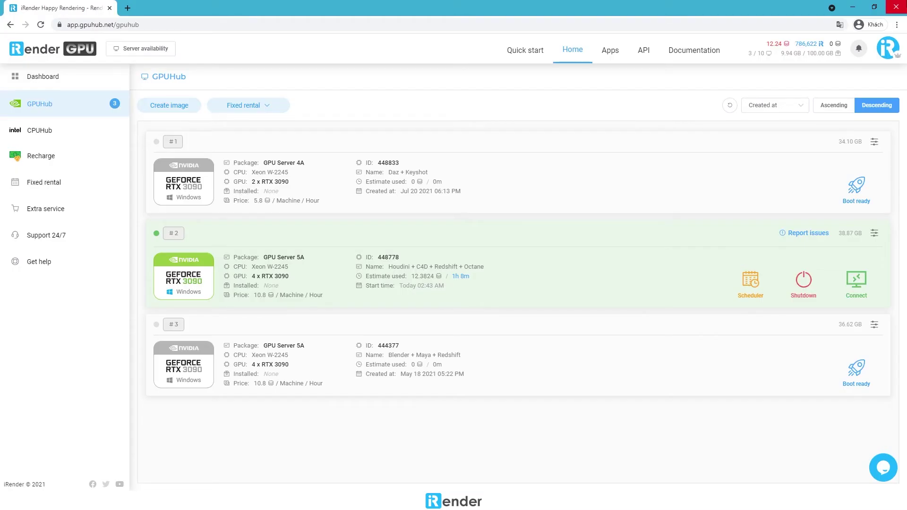
click(801, 284)
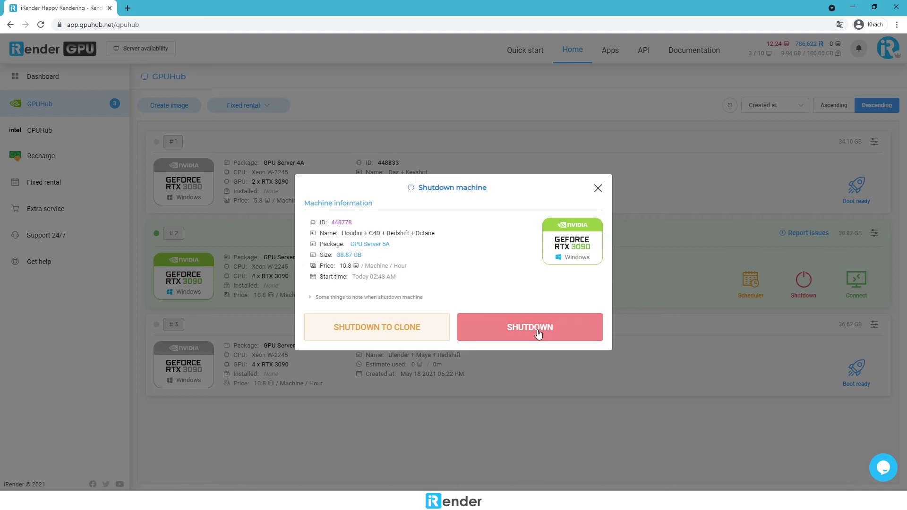
click(538, 332)
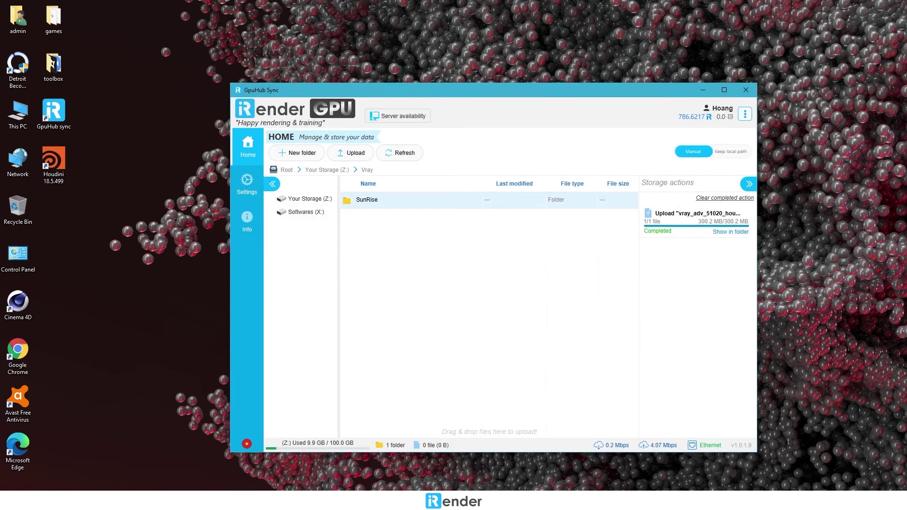
Download the Vray render folder (121 files) into D:\HoudiniProject\SunRise.
click(712, 201)
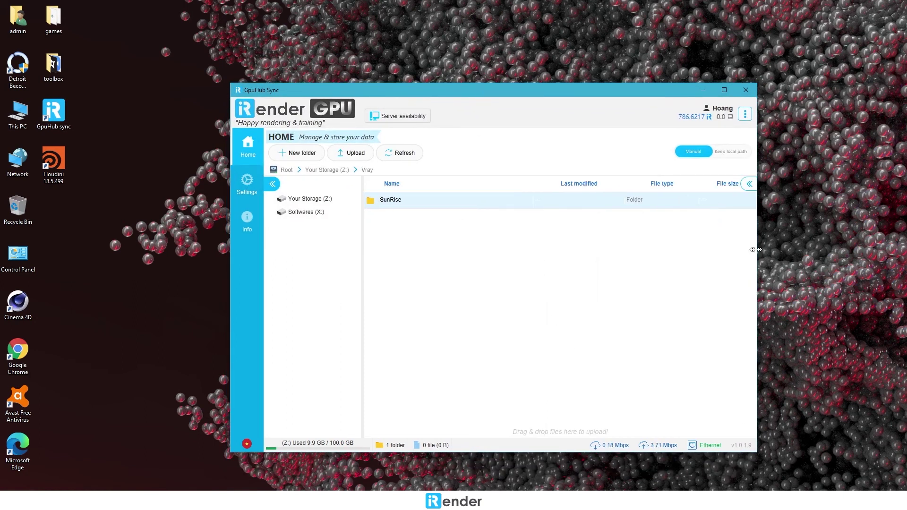
click(400, 158)
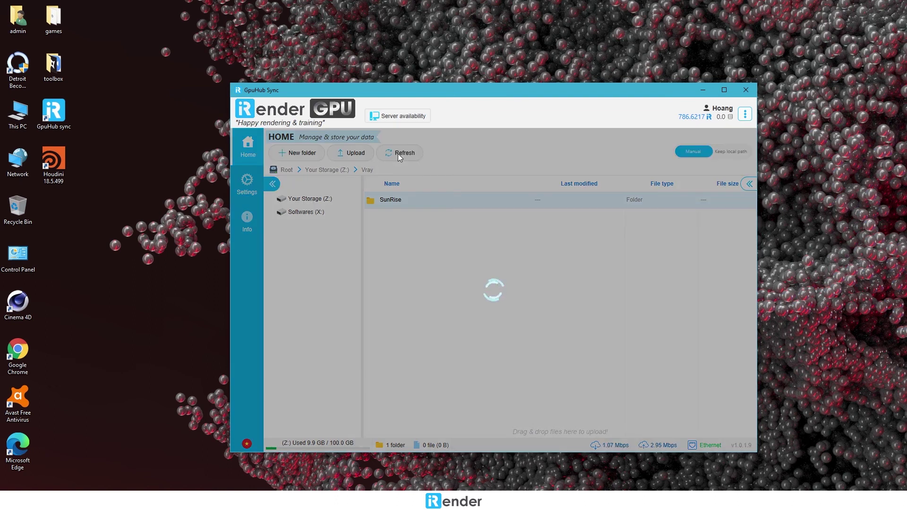
right_click(406, 204)
click(427, 211)
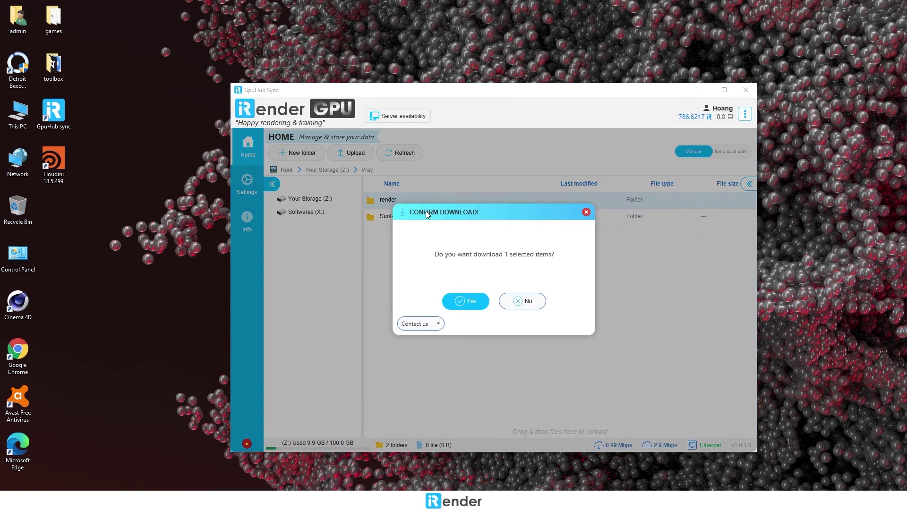
click(471, 302)
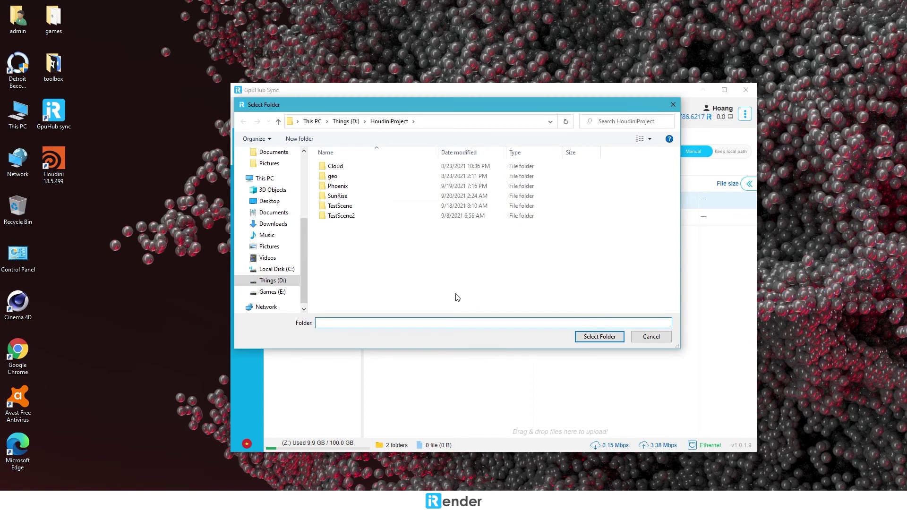
double_click(339, 197)
click(593, 338)
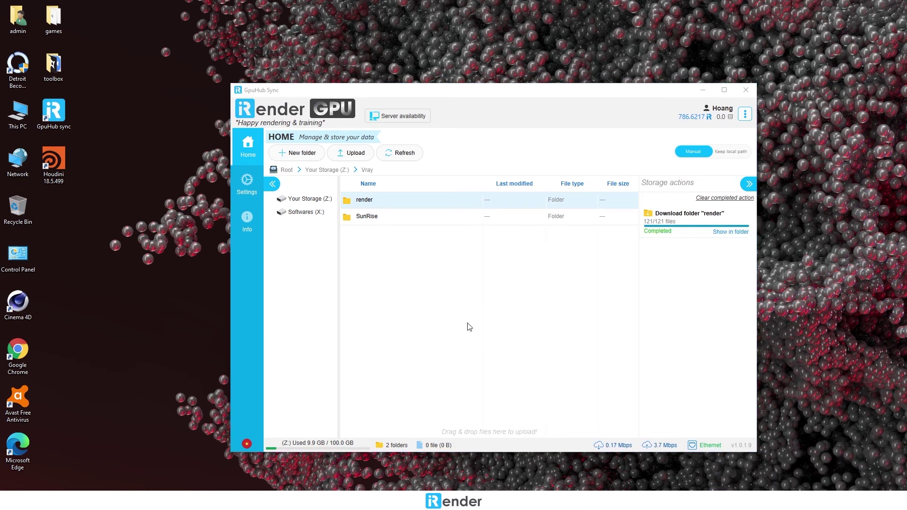
double_click(18, 113)
Browse to Things (D:) > HoudiniProject > SunRise > render to see the 121 TestVray frames.
double_click(538, 209)
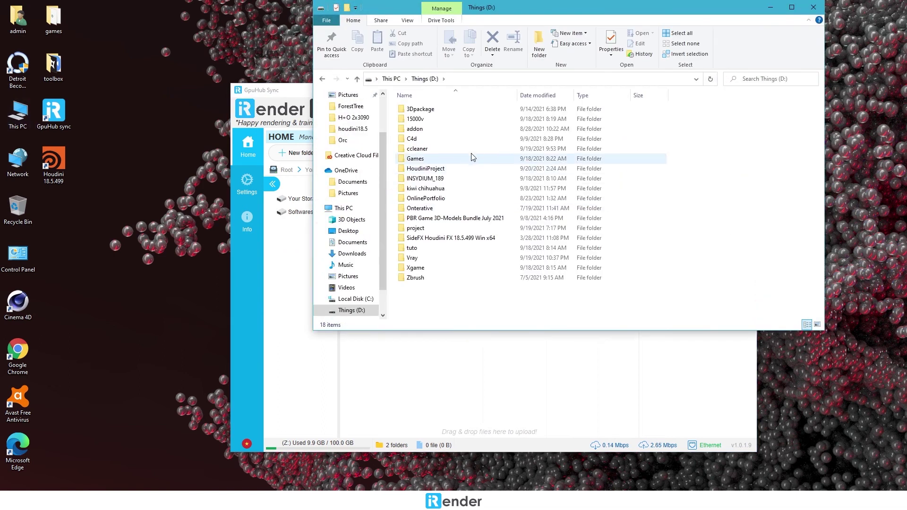
double_click(441, 169)
double_click(441, 150)
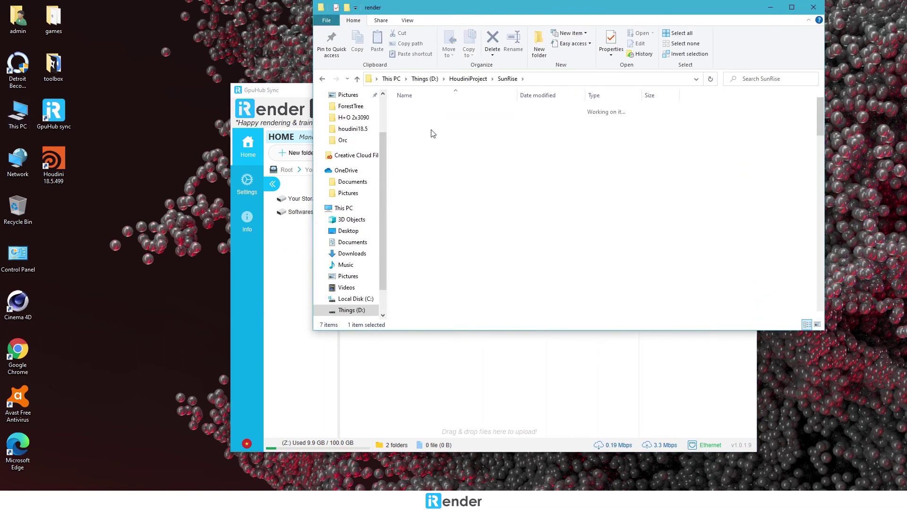
double_click(432, 134)
scroll(595, 250, down, 10)
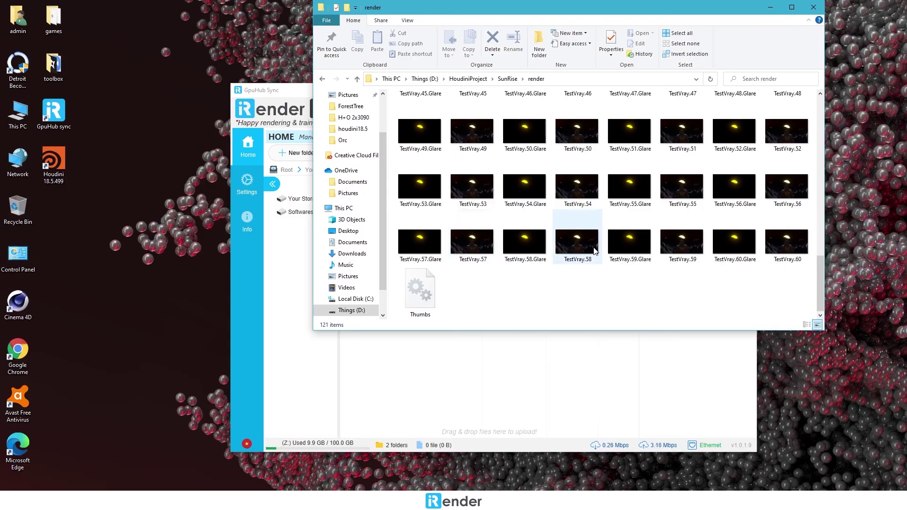